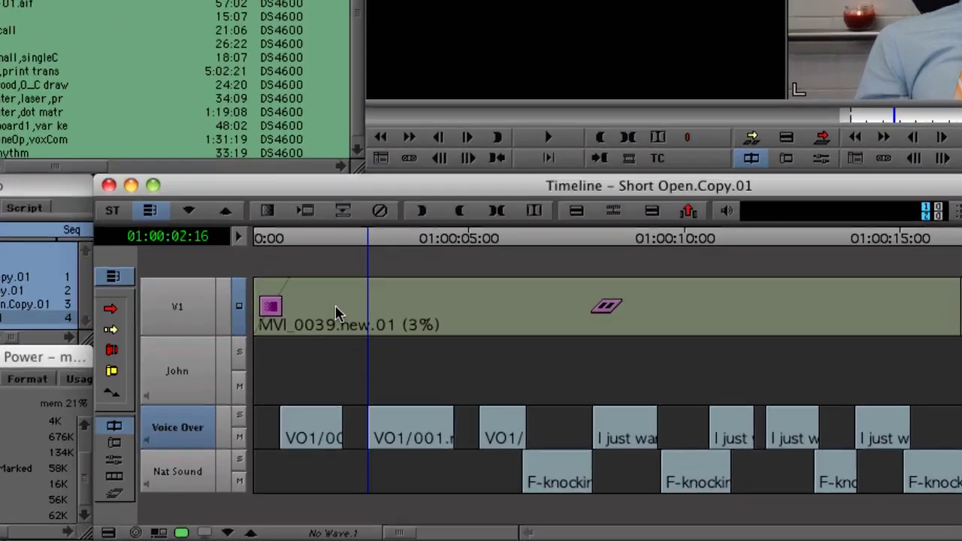
Add a new stereo audio track, A4, from the timeline's right-click menu
right_click(338, 374)
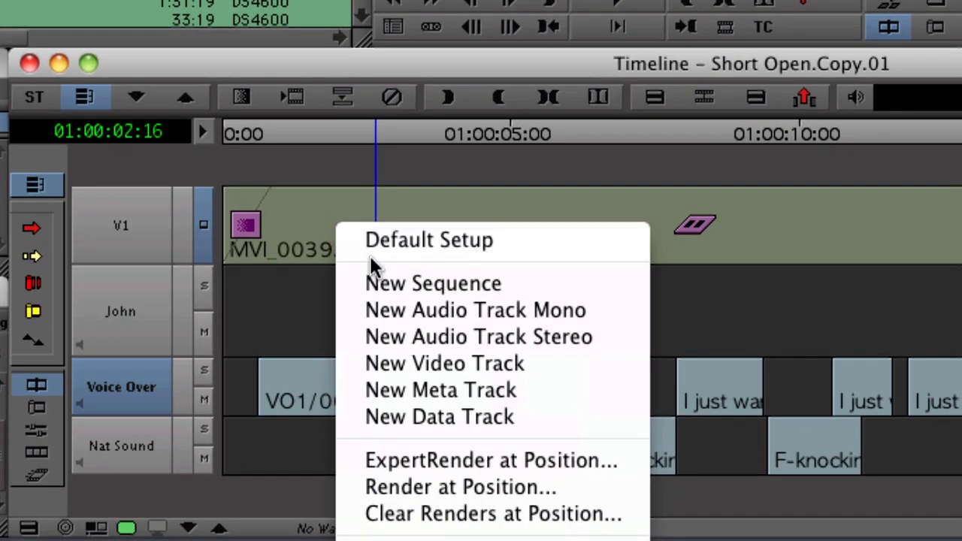
left_click(446, 335)
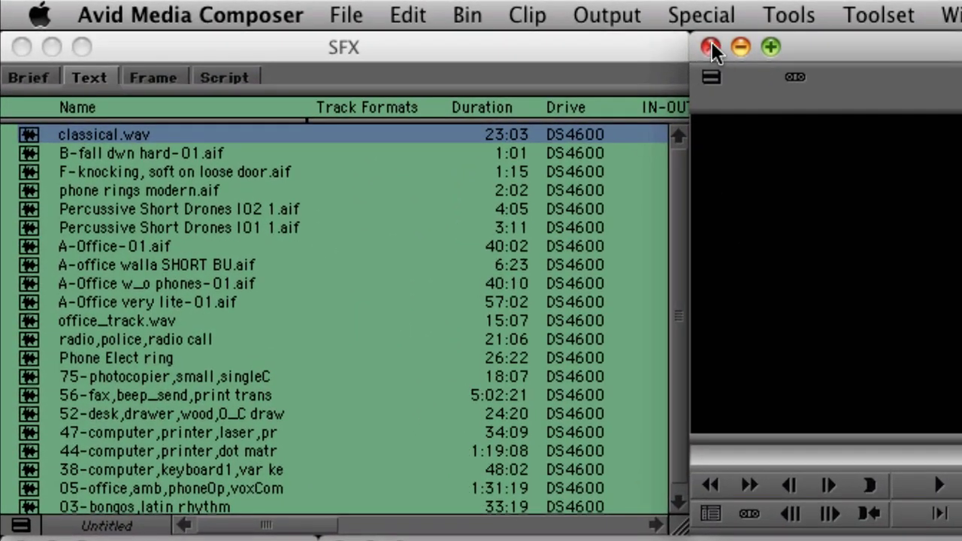
Unlink the A1/A2 channel pair in the Capture Tool, close it, and bring the SFX bin forward
left_click(785, 15)
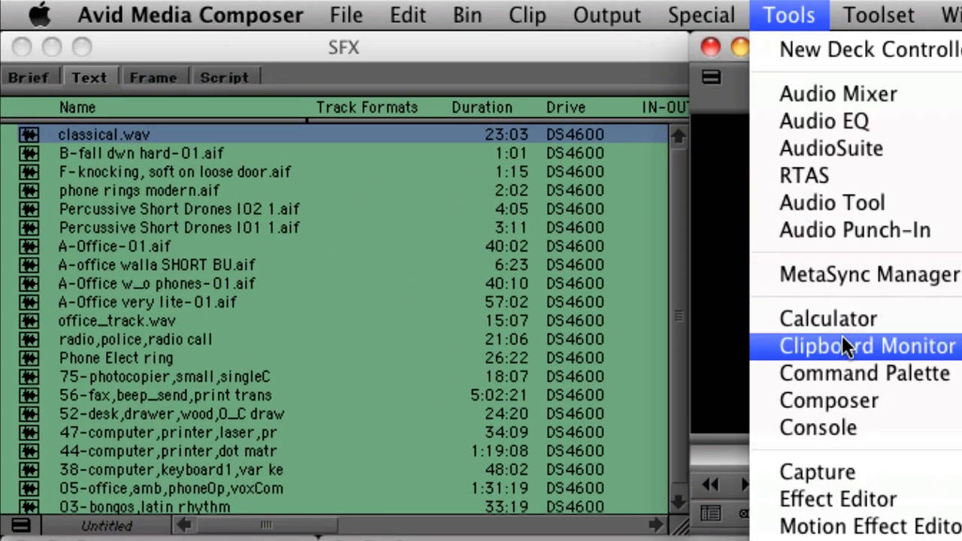
left_click(816, 471)
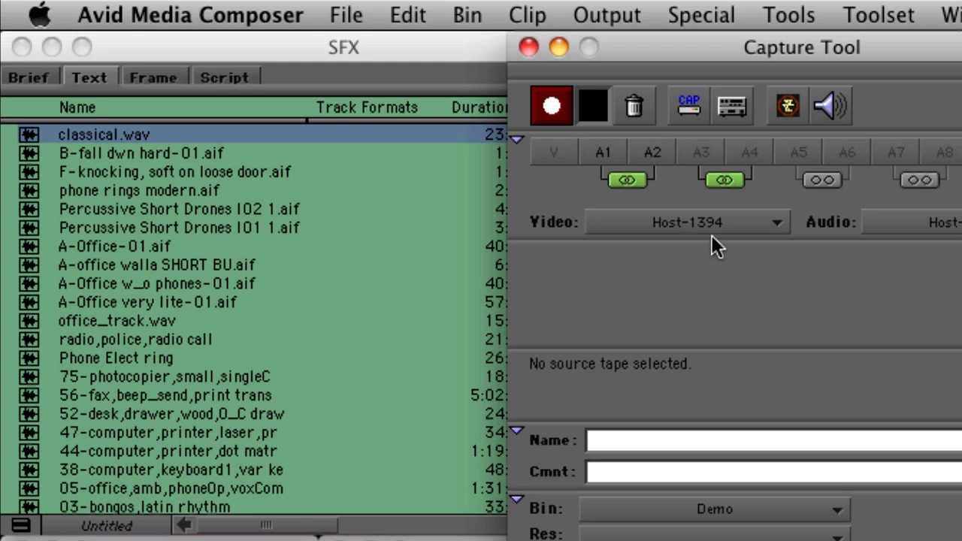
left_click(628, 180)
left_click(528, 46)
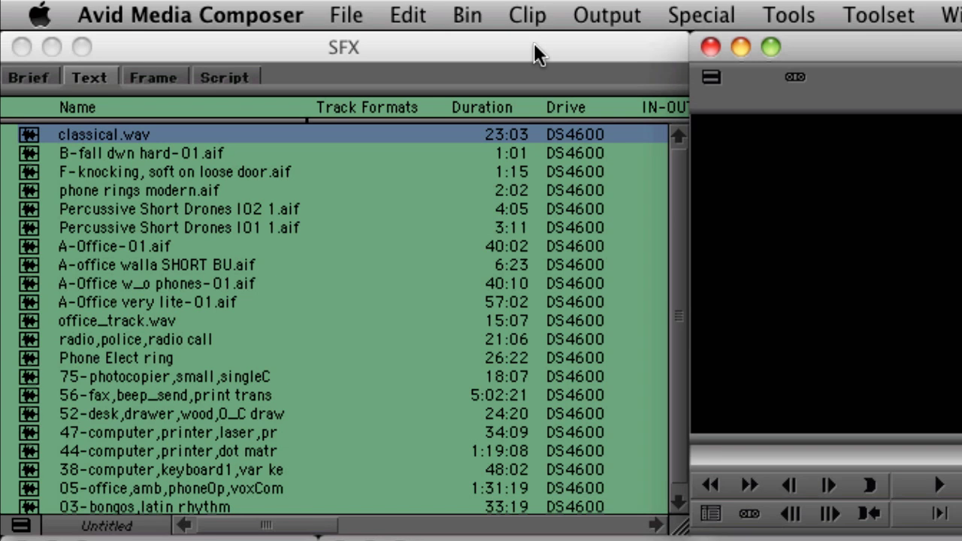
left_click(532, 44)
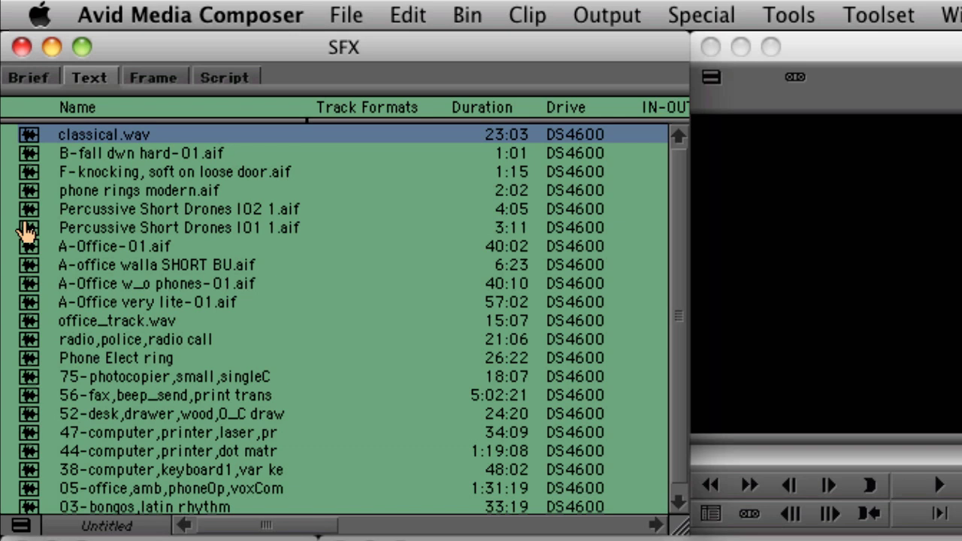
Modify all SFX bin clips with Set Multichannel Audio, linking A1 and A2 as Stereo: A1A2
key("super+a")
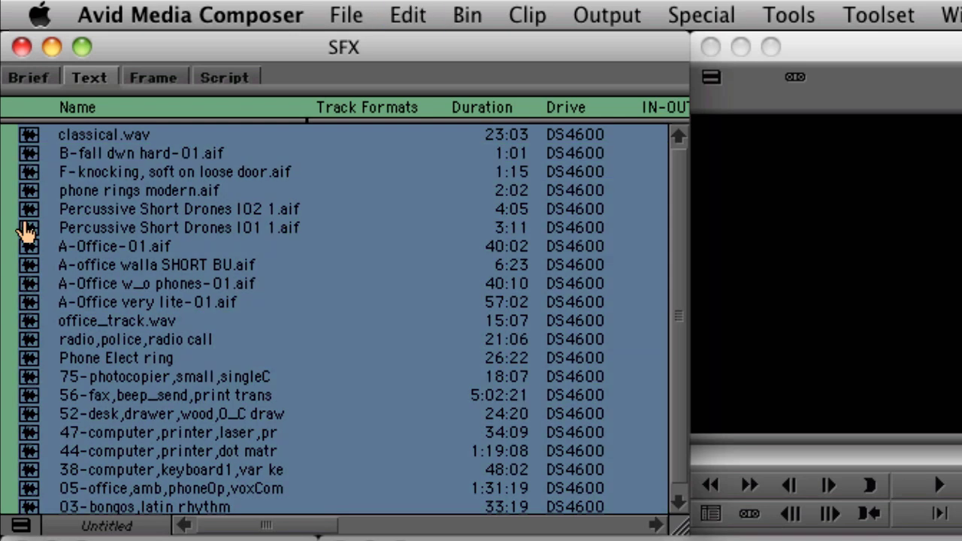
right_click(26, 225)
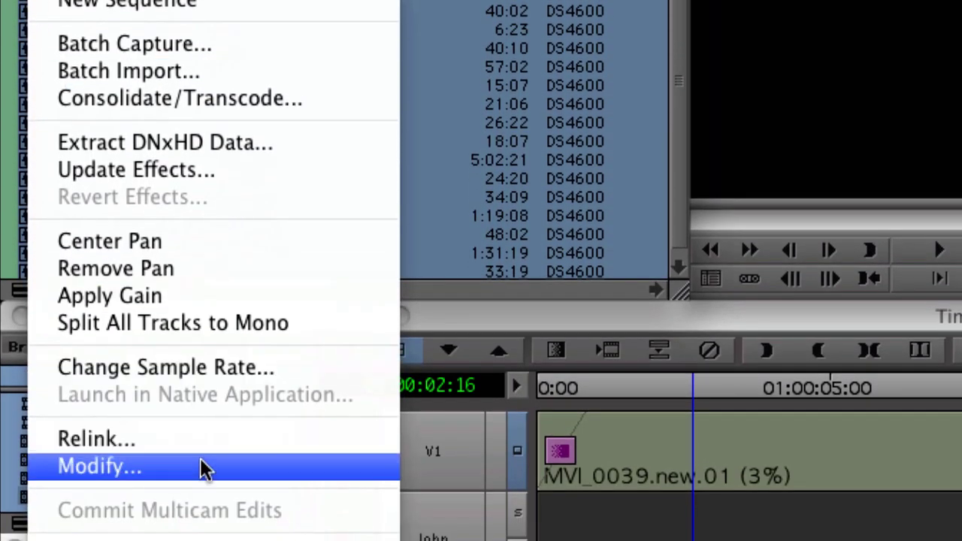
left_click(204, 468)
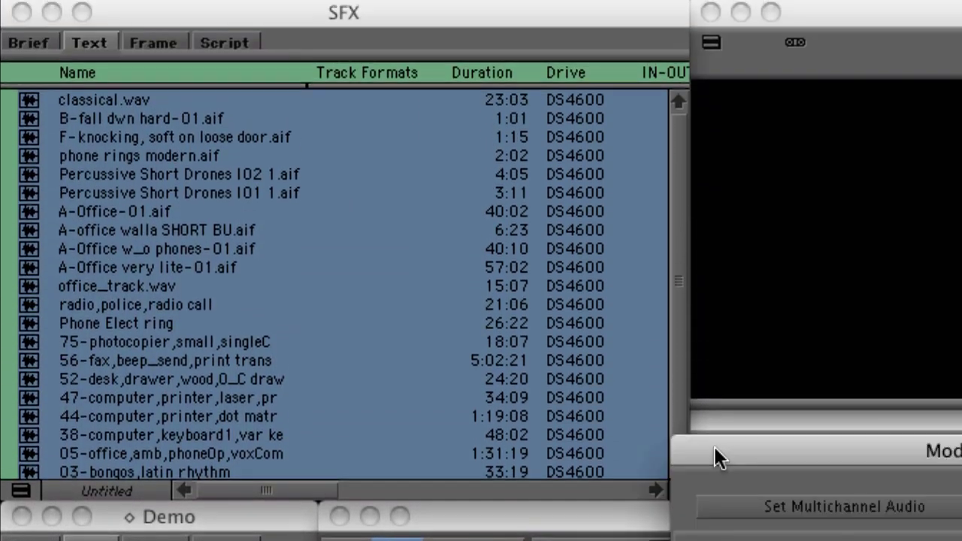
left_click_drag(713, 454, 152, 148)
left_click(331, 203)
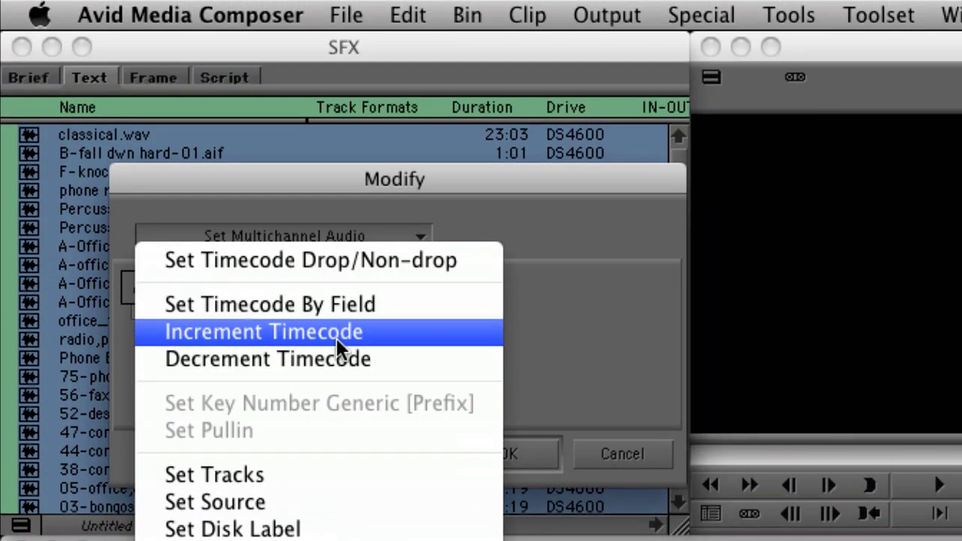
left_click(335, 537)
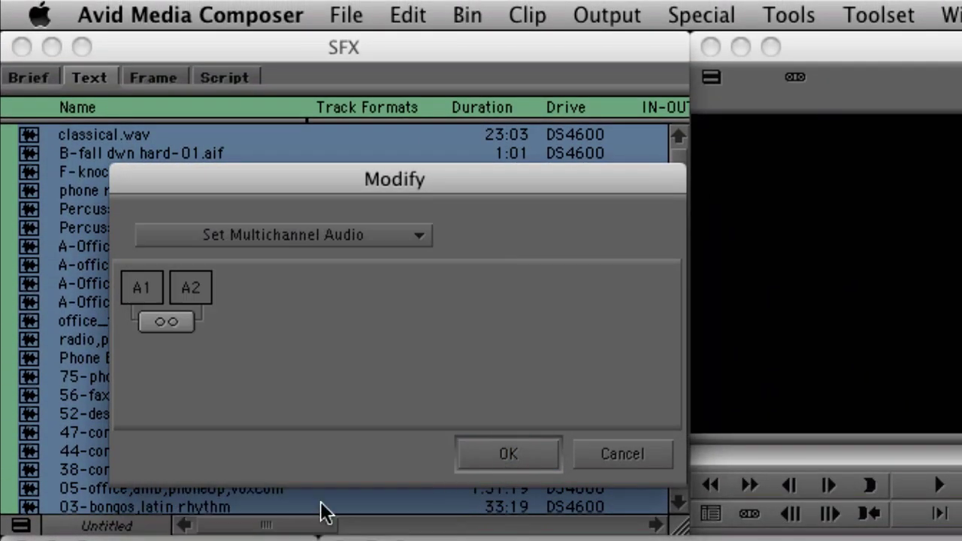
left_click(178, 327)
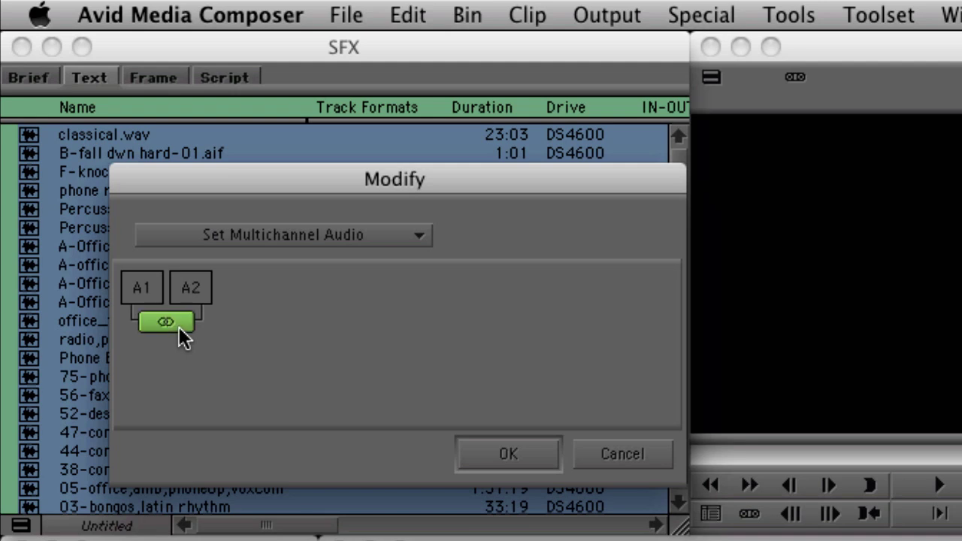
left_click(486, 451)
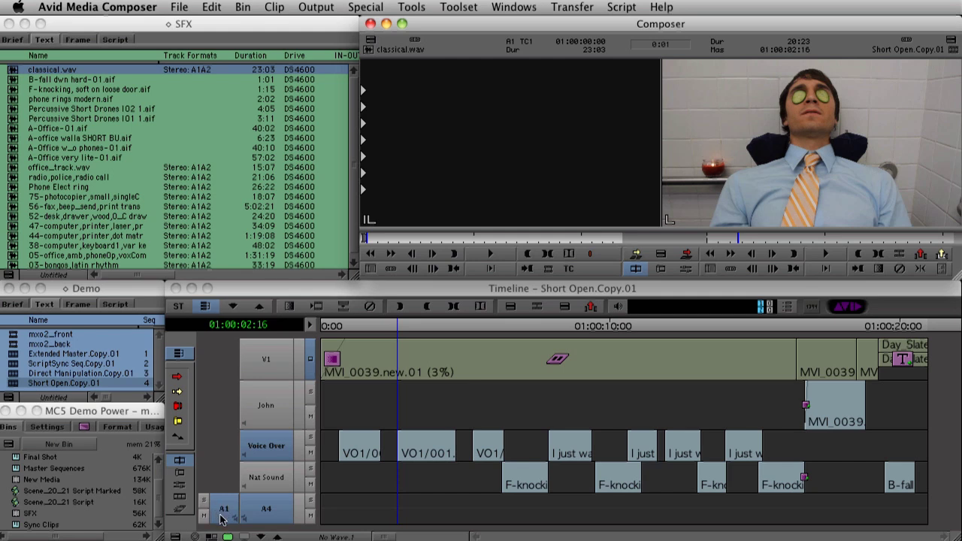
Mark an out point near 01:00:16:13 and overwrite classical.wav onto A4 from the sequence start
left_click_drag(340, 327, 319, 332)
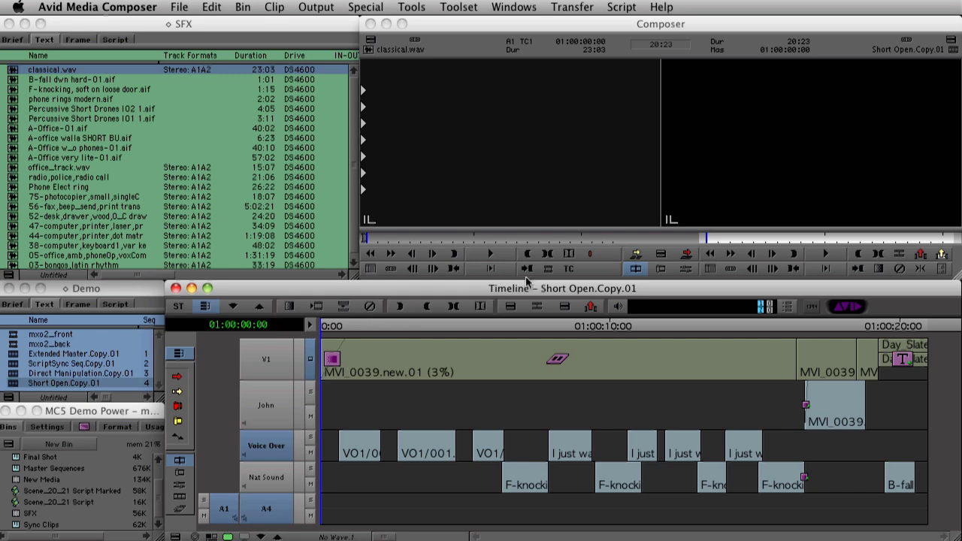
left_click(633, 270)
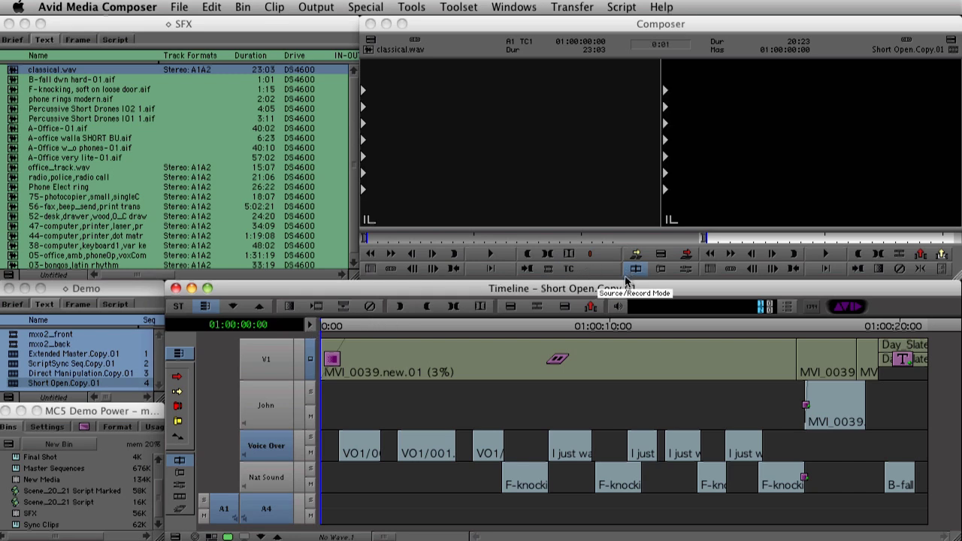
left_click(795, 326)
key("o")
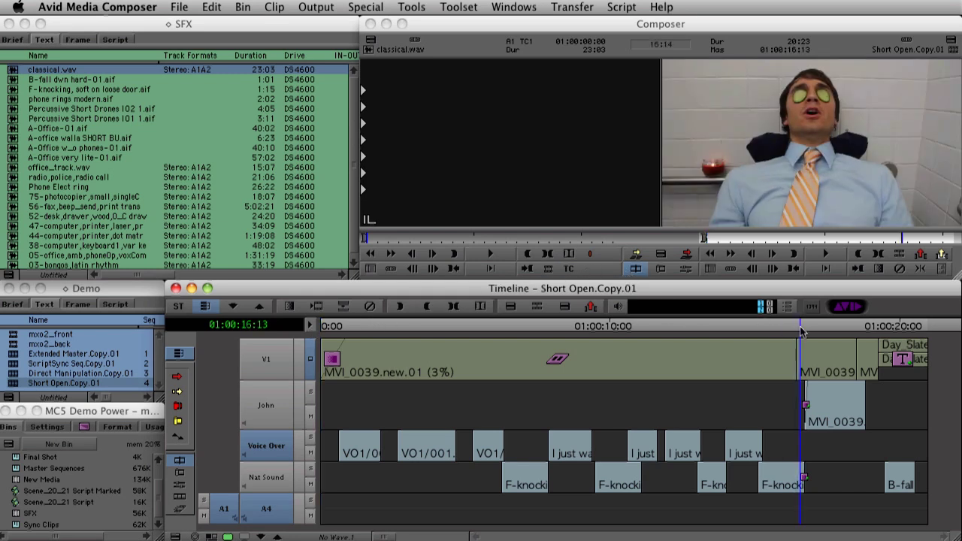
key("b")
Play the sequence from the start to review the classical.wav edit
left_click(319, 327)
key("space")
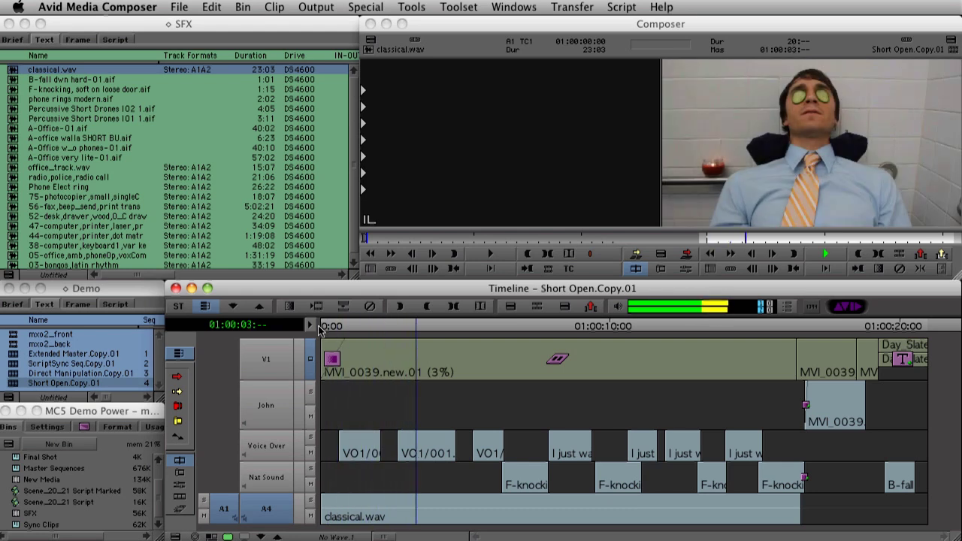
key("space")
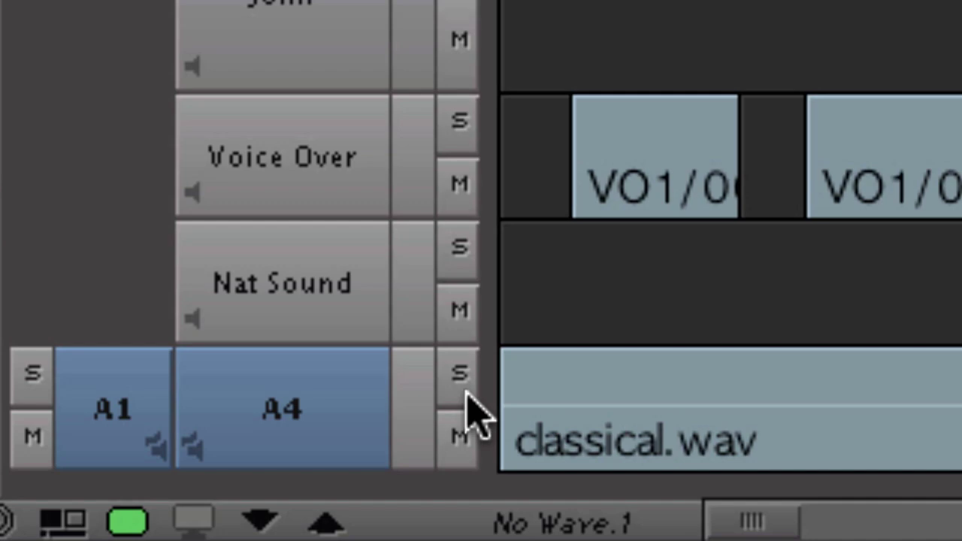
Mute track A4 and play the sequence from near the start
left_click(459, 436)
left_click_drag(444, 327, 339, 327)
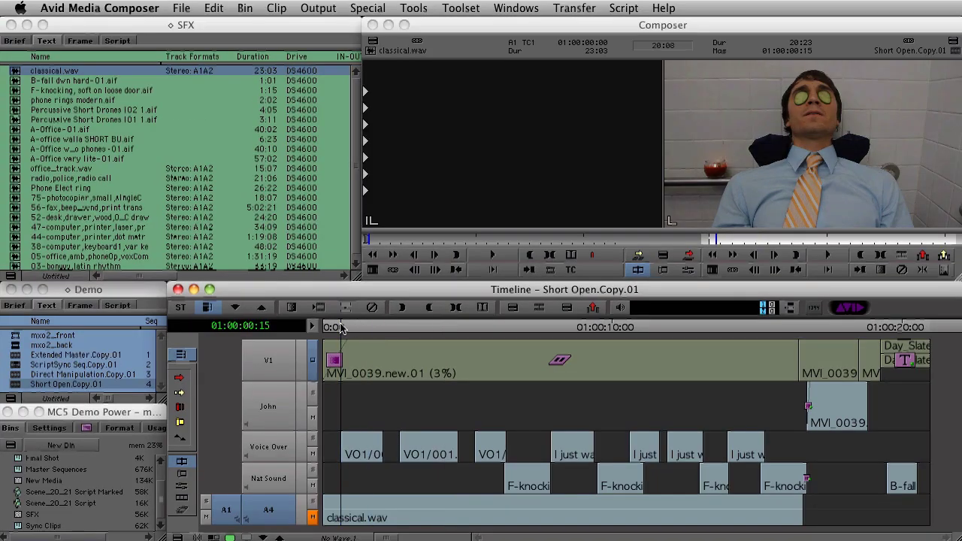
key("space")
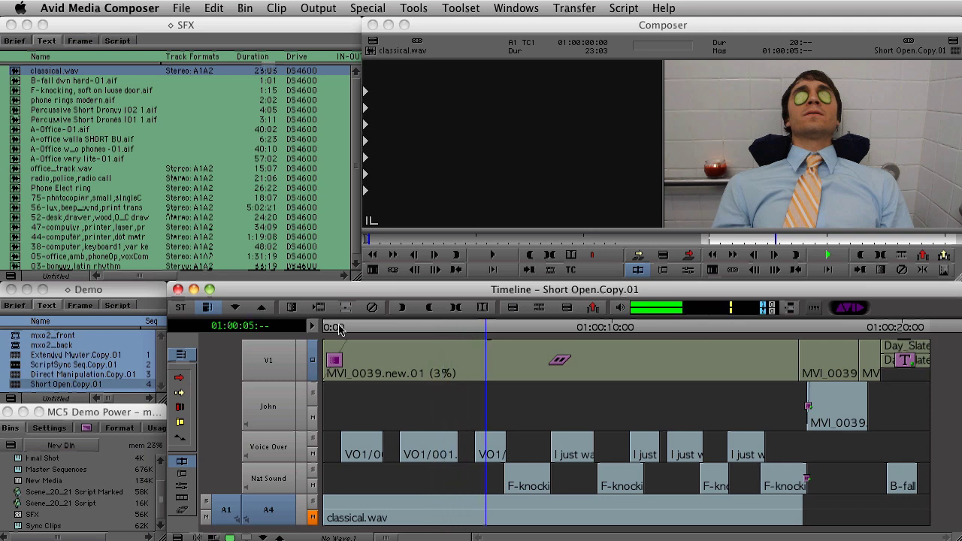
key("space")
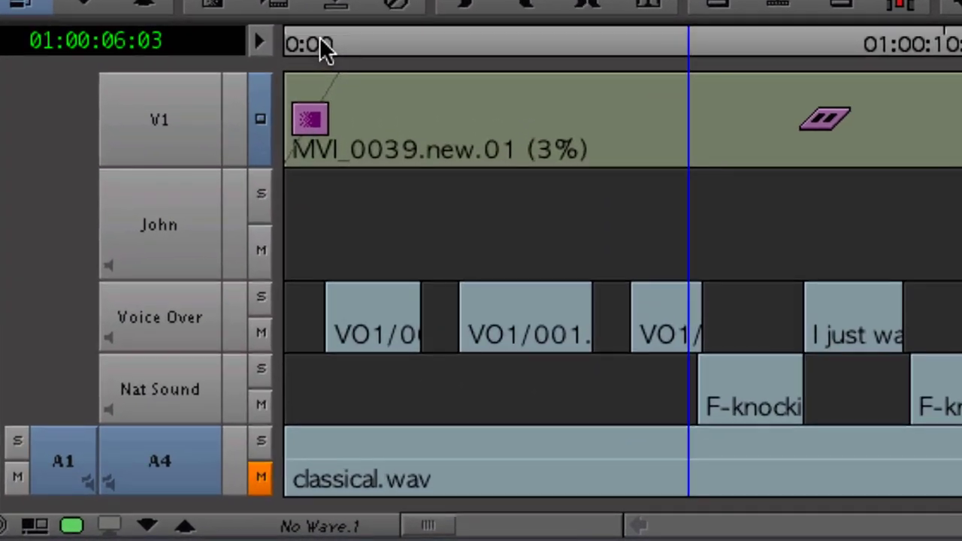
left_click(261, 42)
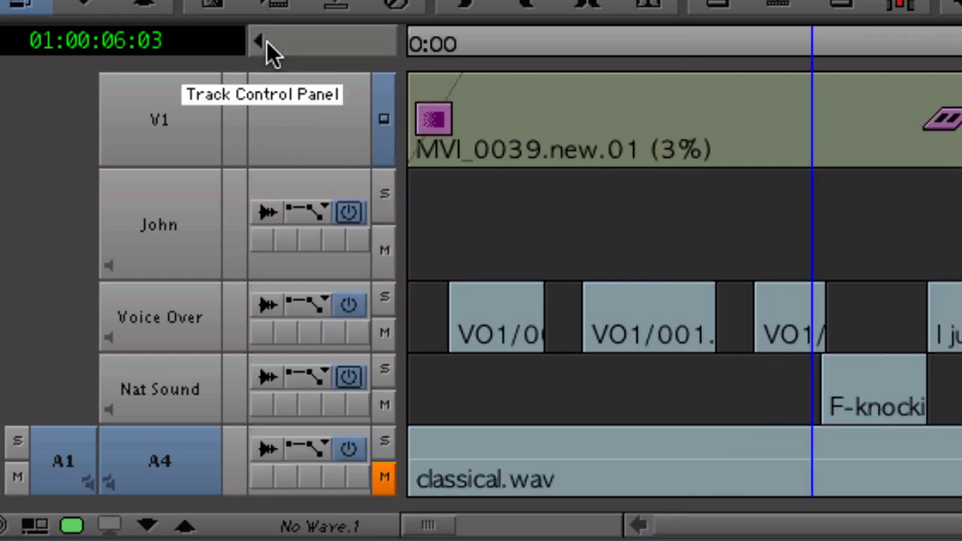
Show waveforms on the Voice Over clips, leave Nat Sound's gain mode unchanged, and unmute A4
left_click(268, 306)
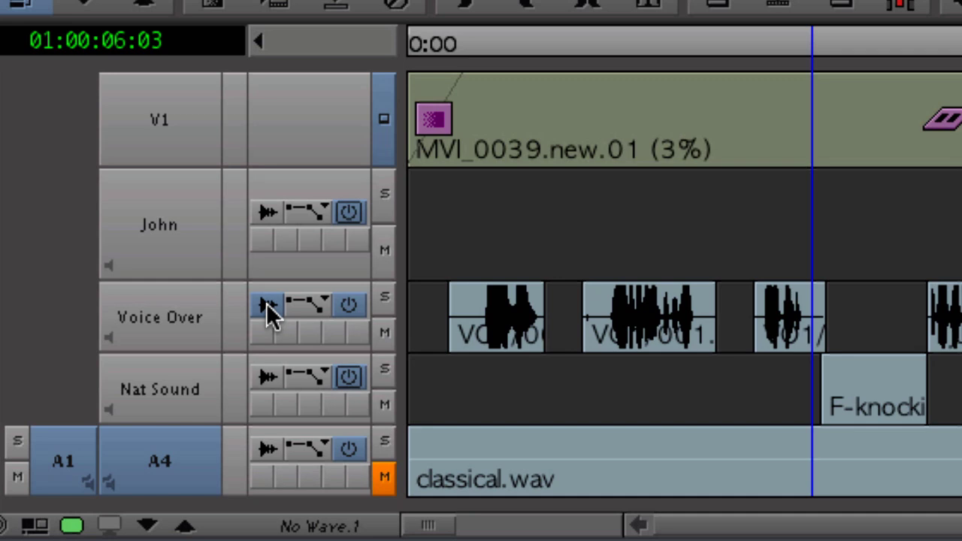
left_click(297, 372)
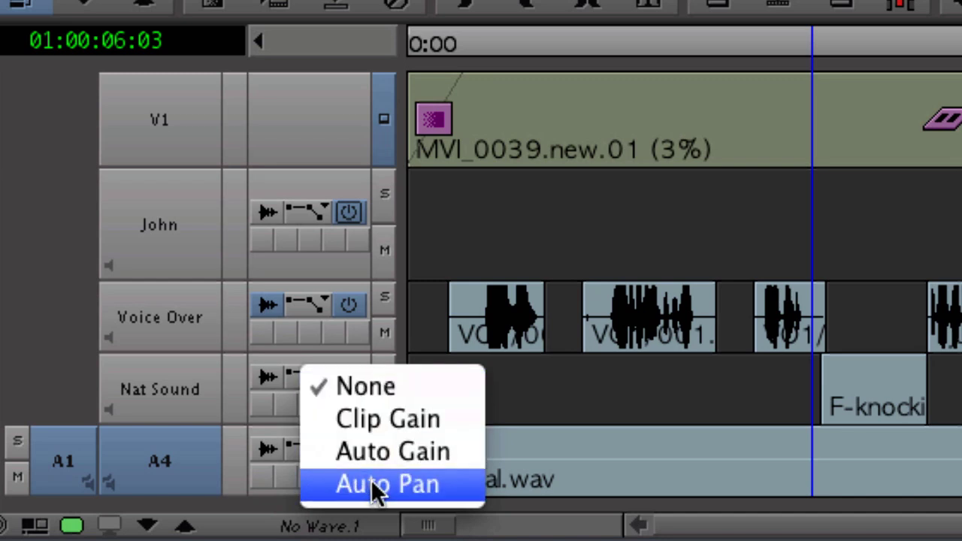
left_click(310, 309)
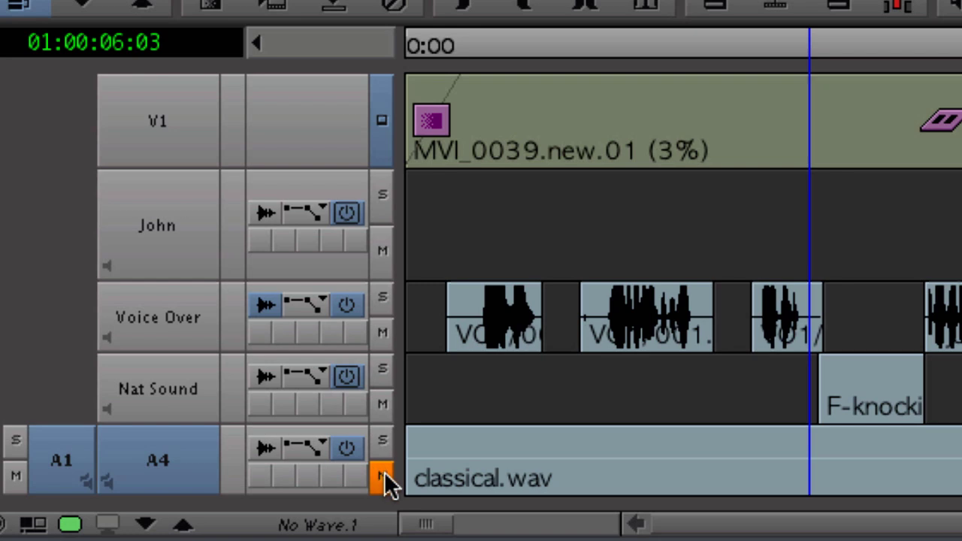
left_click(359, 445)
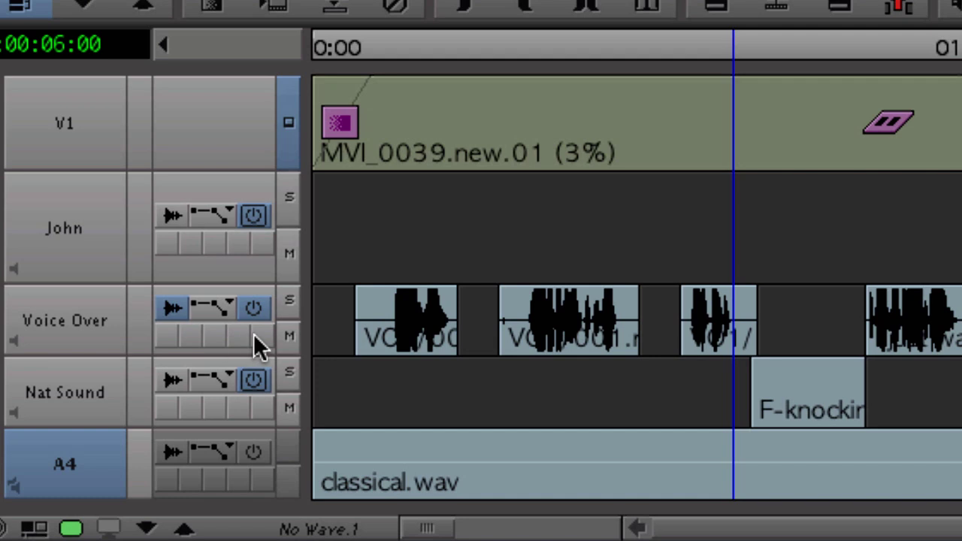
Play the timeline from near the start to preview the audio
left_click_drag(428, 52, 385, 45)
key("space")
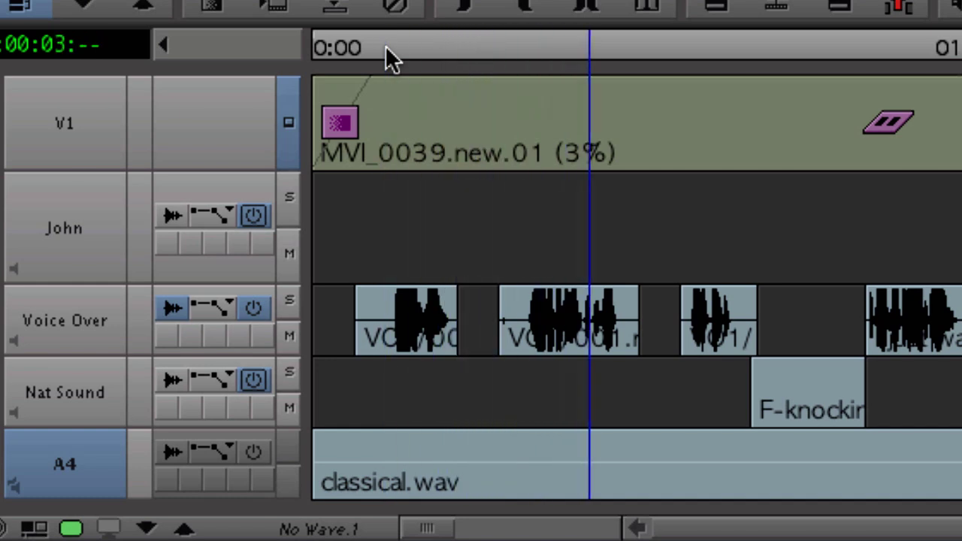
key("space")
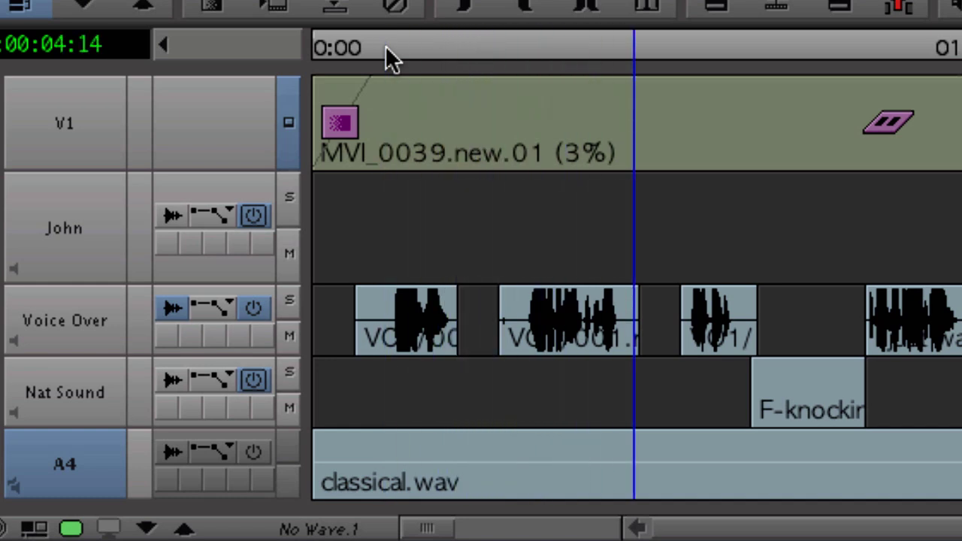
Mark an in point just after the sequence start and an out point at about 00:02:04
left_click_drag(385, 45, 375, 45)
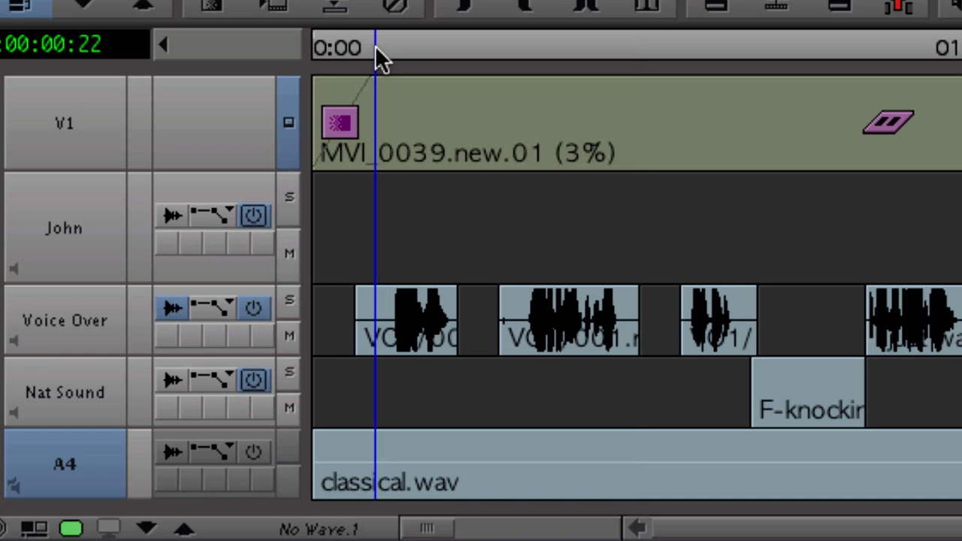
key("i")
left_click_drag(447, 47, 463, 47)
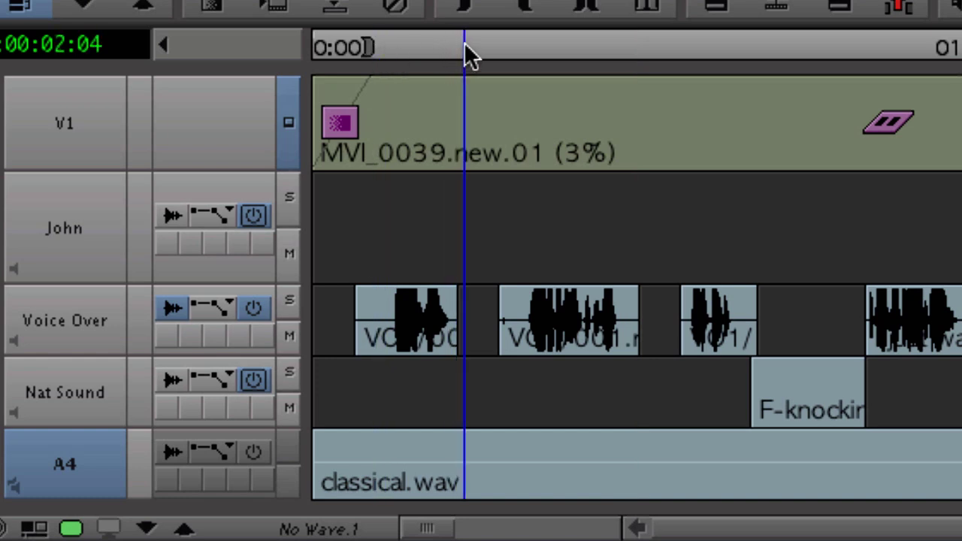
key("o")
key("ctrl+bracketleft")
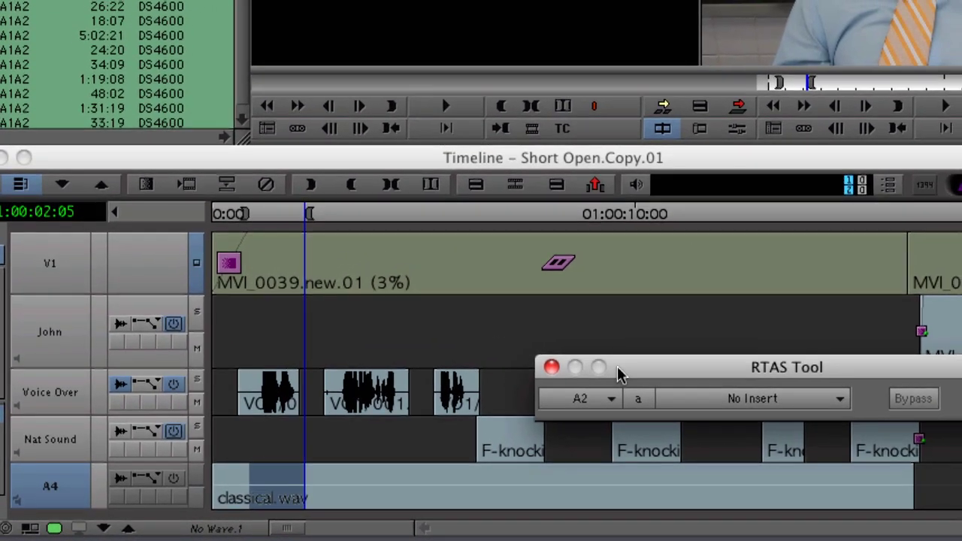
Insert the RTAS Mono Reverb plug-in D-Verb (mono) on the Voice Over track A2
left_click_drag(631, 367, 300, 133)
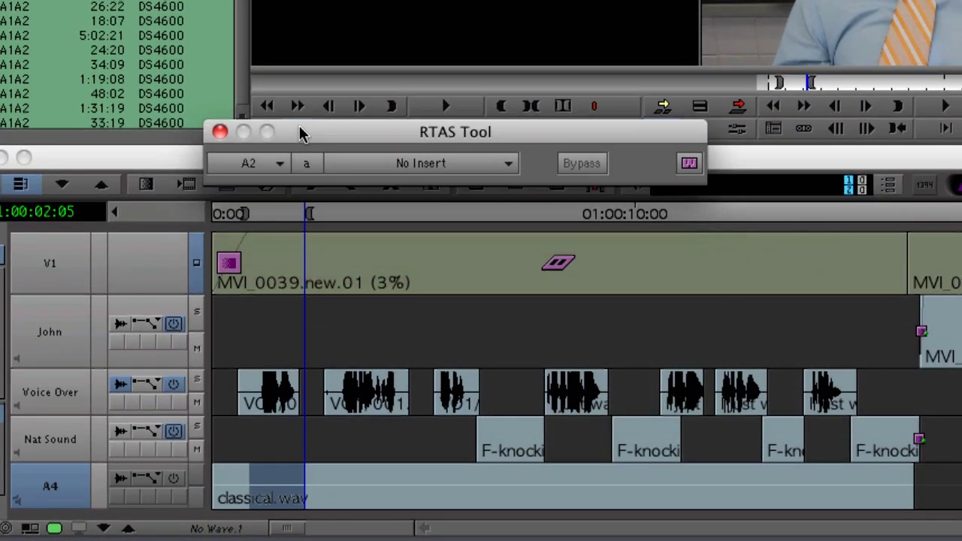
left_click(348, 166)
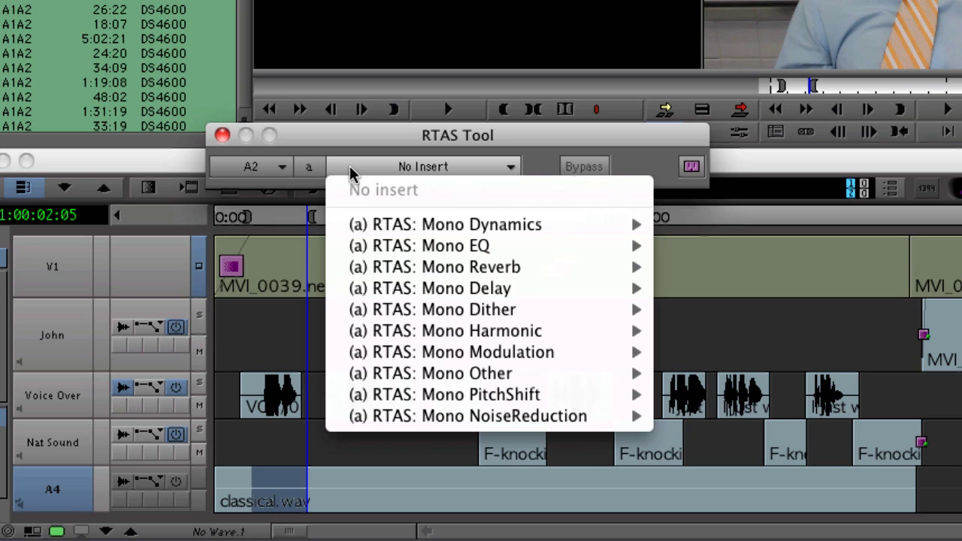
mouse_move(442, 231)
mouse_move(444, 248)
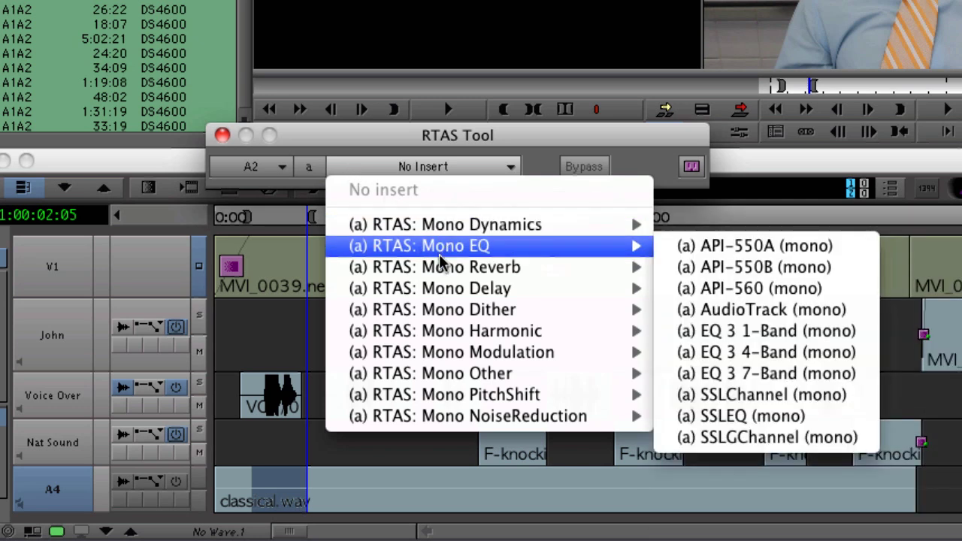
mouse_move(444, 267)
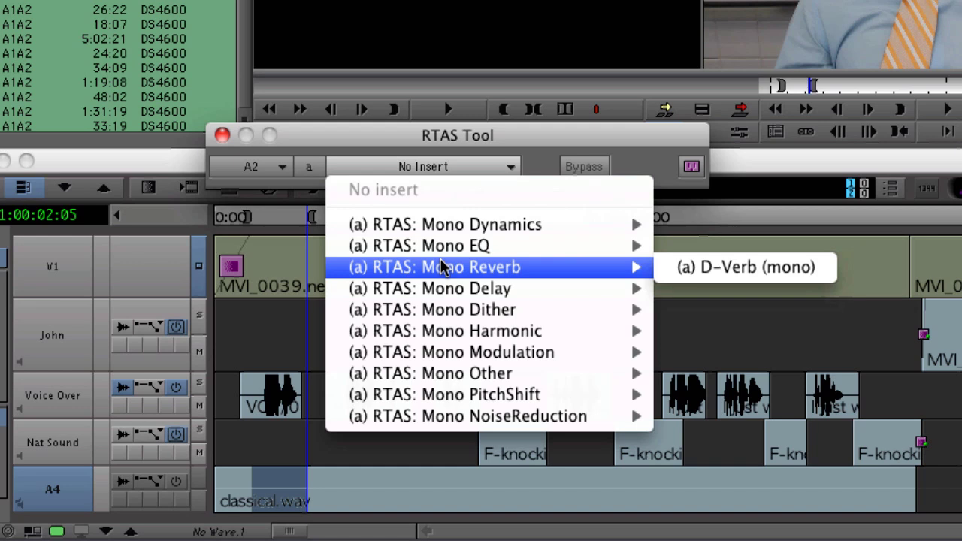
left_click(712, 275)
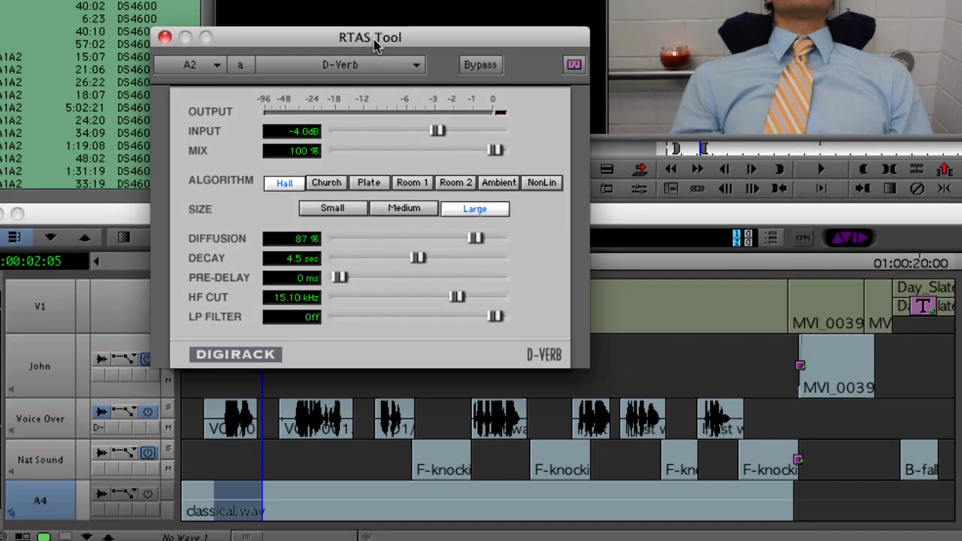
Set the Voice Over D-Verb mix to 32% and input to -0.9 dB, close it, and replay
key("space")
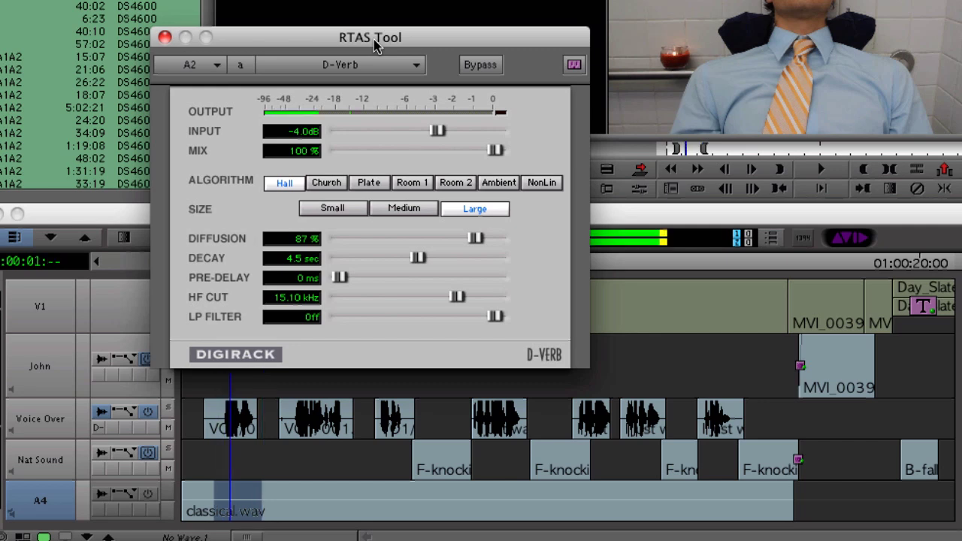
left_click_drag(494, 150, 389, 153)
left_click_drag(438, 131, 481, 132)
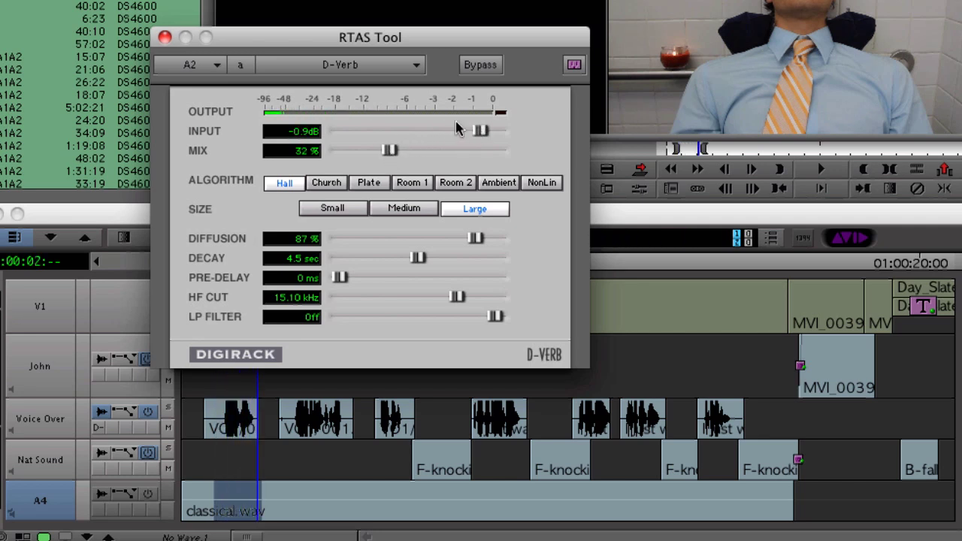
left_click(165, 39)
left_click(219, 265)
key("space")
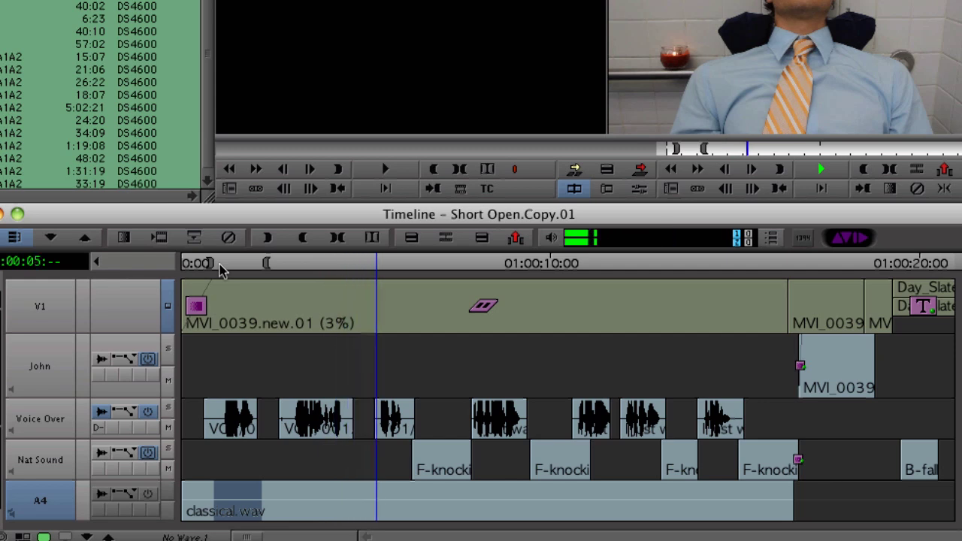
Replay from near the start, then copy the Voice Over D-Verb insert onto the Nat Sound track
key("space")
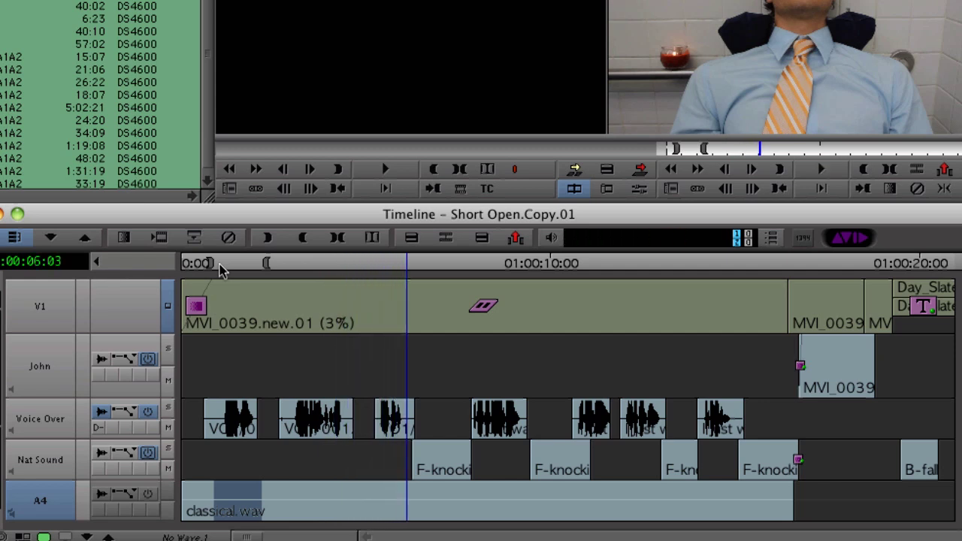
left_click(374, 268)
left_click_drag(375, 268, 391, 268)
key("space")
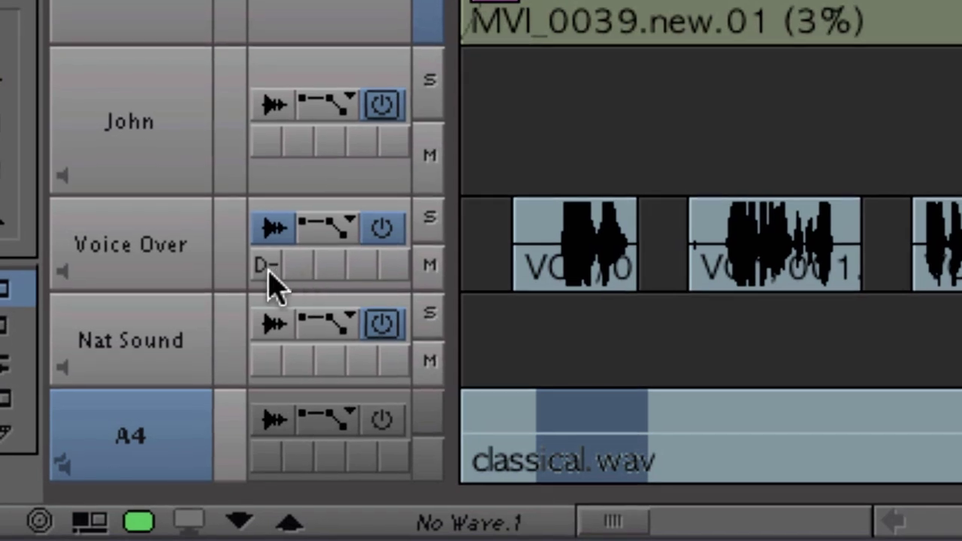
left_click(264, 363)
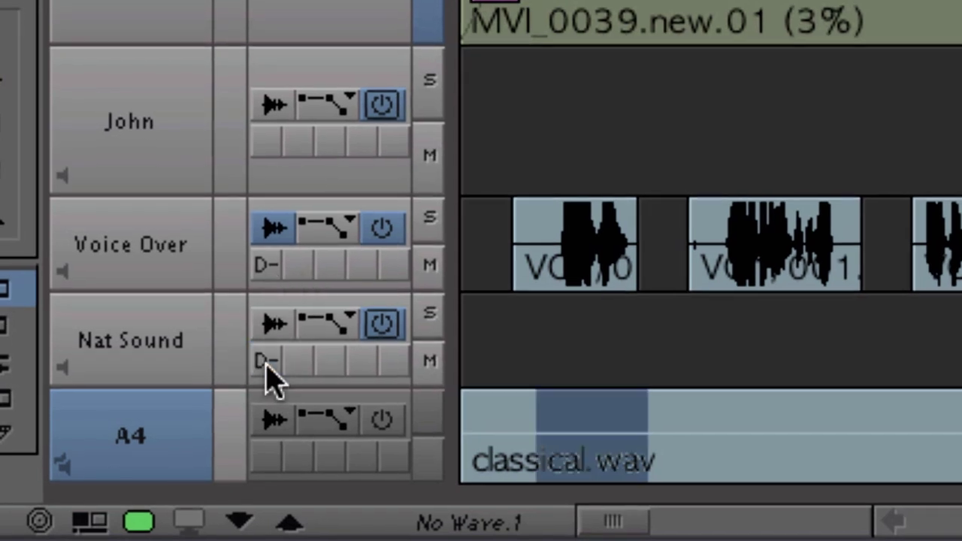